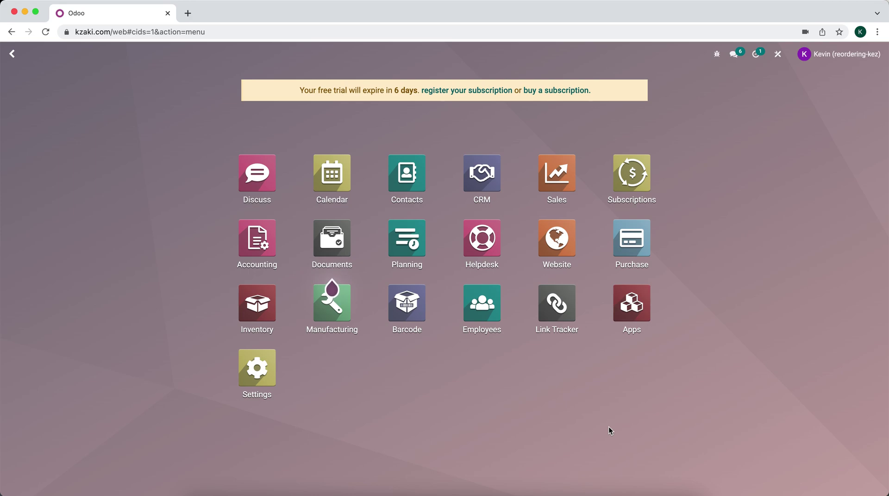
Open the Customer 1 contact from Contacts and start customising its form layout.
{"action": "left_click", "coordinate": [410, 188]}
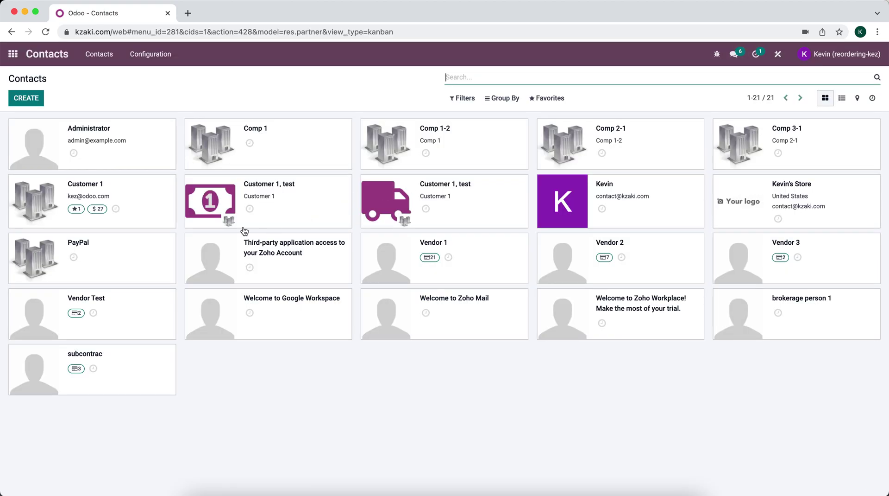
{"action": "left_click", "coordinate": [151, 213]}
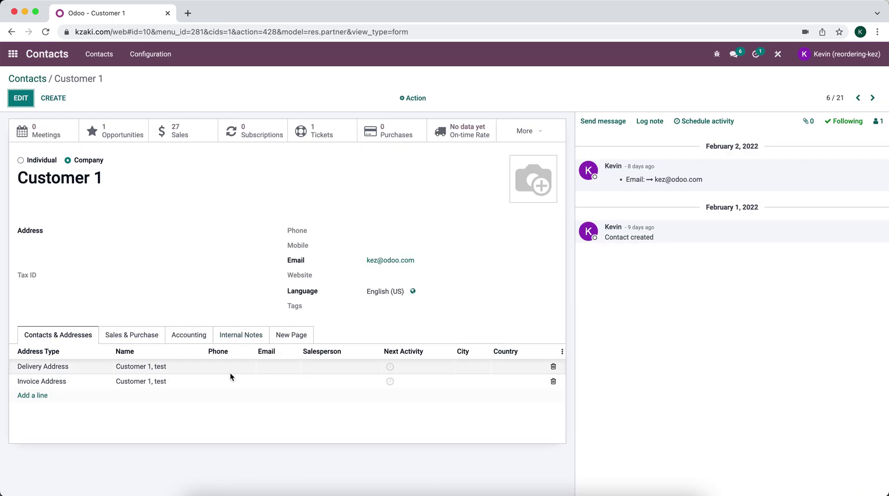
{"action": "mouse_move", "coordinate": [230, 374]}
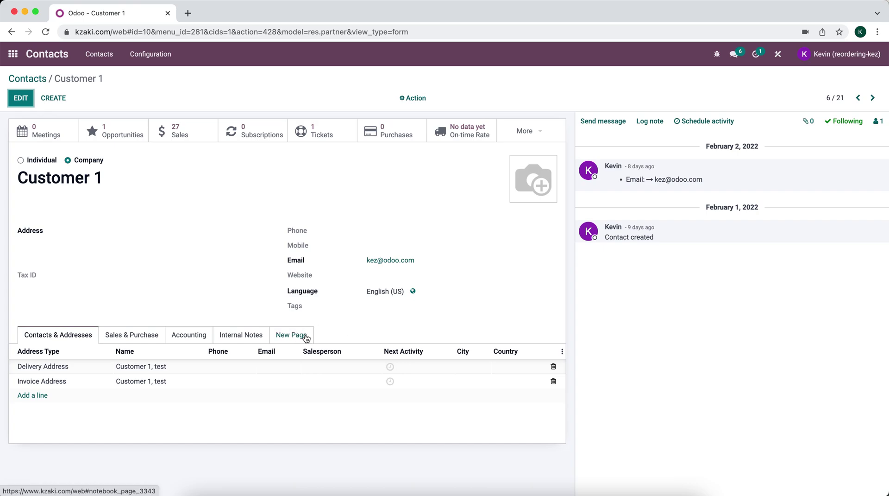
{"action": "left_click", "coordinate": [778, 56]}
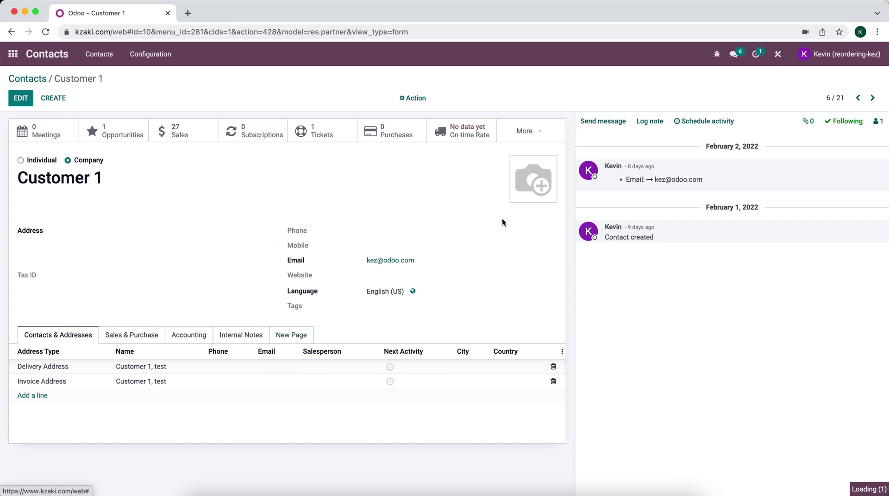
Rename the contact form's empty New Page tab to 'Delivery Addresses'.
{"action": "scroll", "coordinate": [502, 253], "scroll_direction": "down", "scroll_amount": 5}
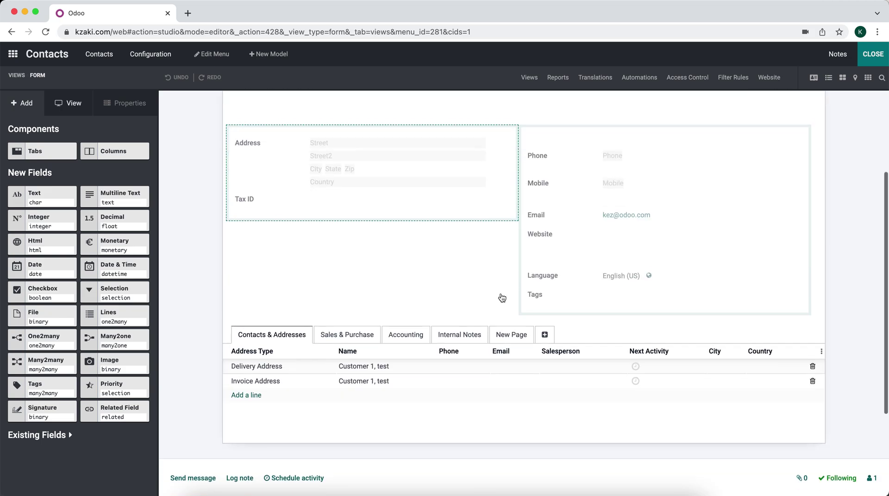
{"action": "left_click", "coordinate": [512, 328]}
{"action": "type", "text": "Deli"}
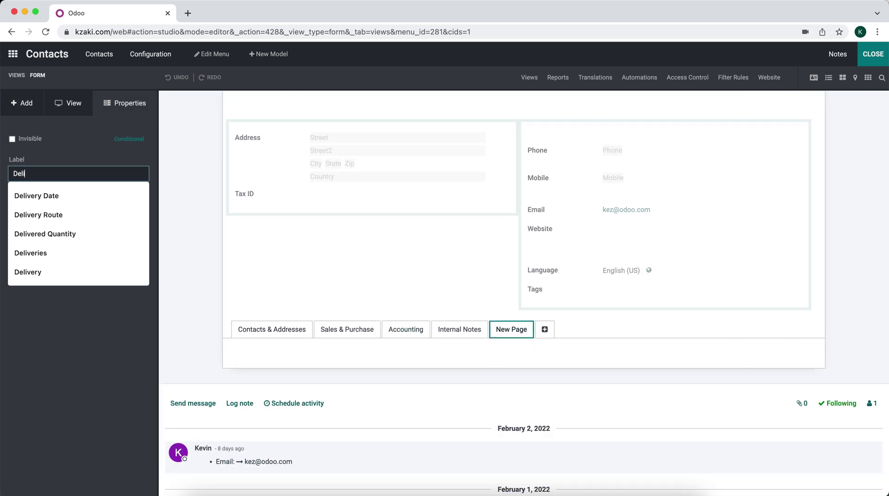
{"action": "type", "text": "very Addresses"}
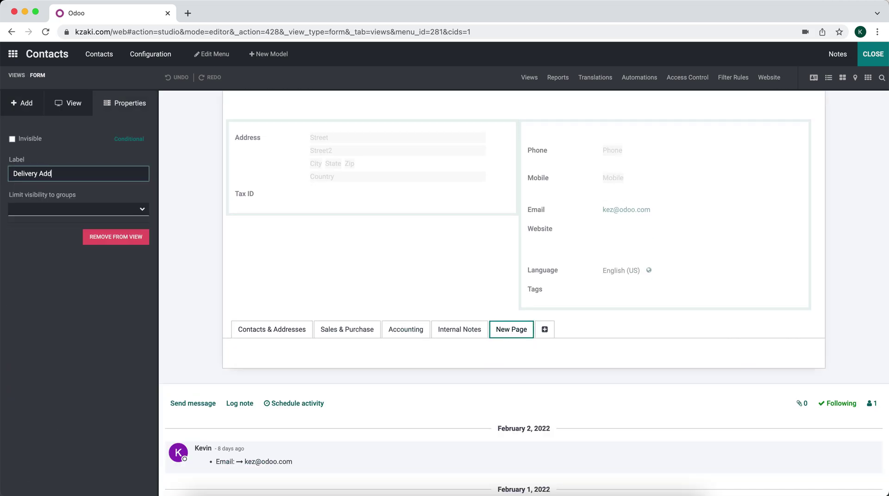
{"action": "left_click", "coordinate": [76, 153]}
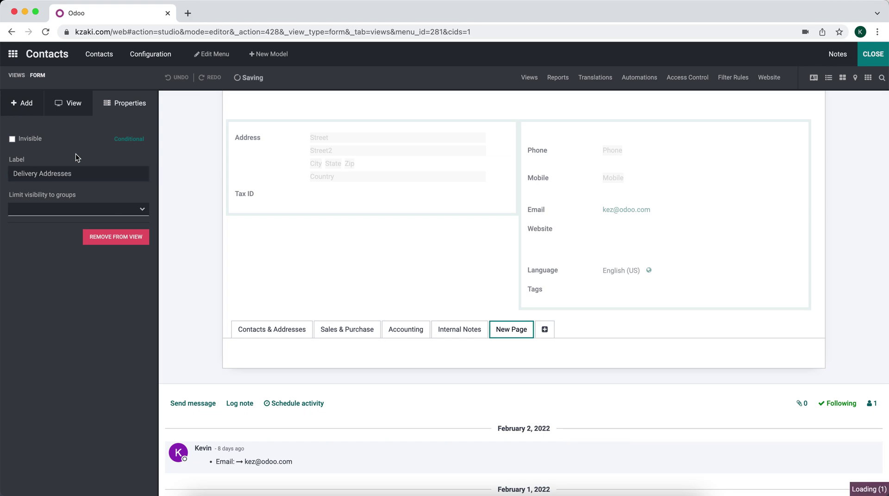
{"action": "left_click", "coordinate": [28, 104]}
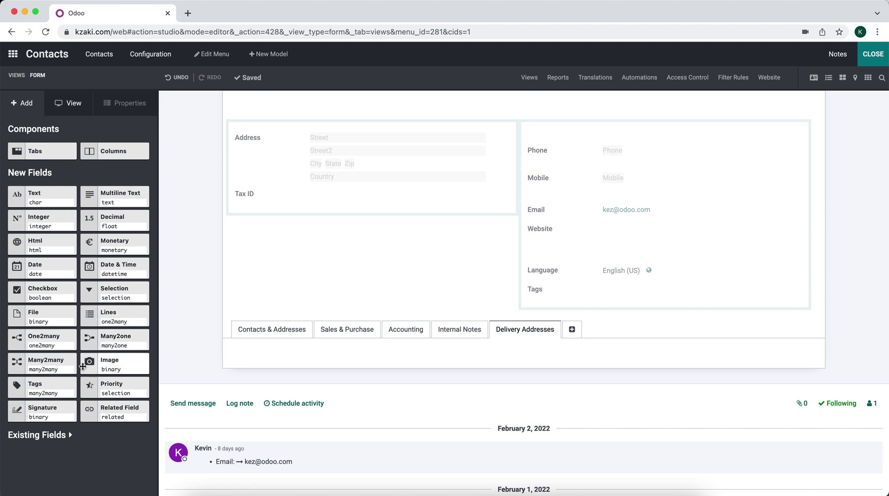
Add a One2many field to the Delivery Addresses tab, related through parent_id on Contact.
{"action": "left_click_drag", "start_coordinate": [56, 345], "coordinate": [397, 352]}
{"action": "left_click", "coordinate": [427, 119]}
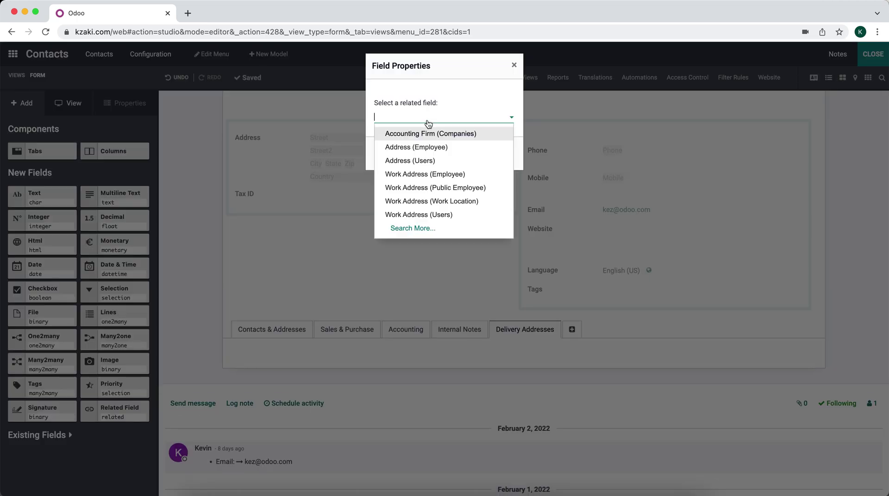
{"action": "left_click", "coordinate": [420, 226]}
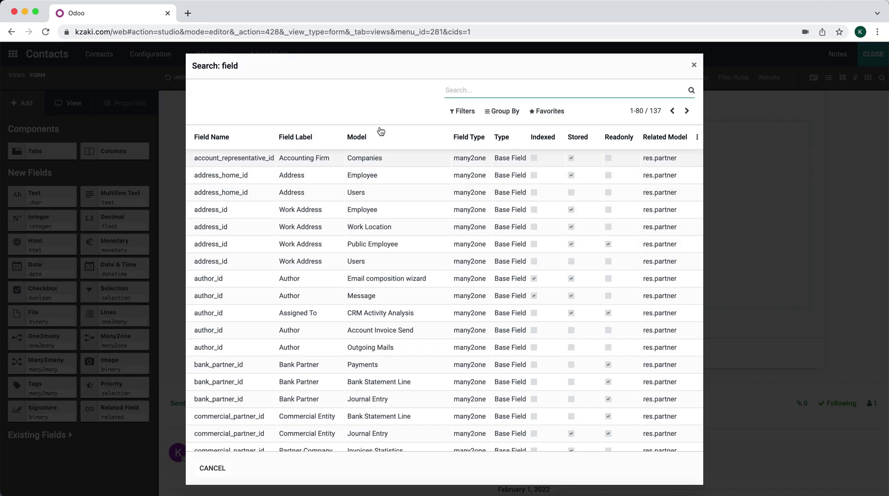
{"action": "left_click", "coordinate": [367, 136]}
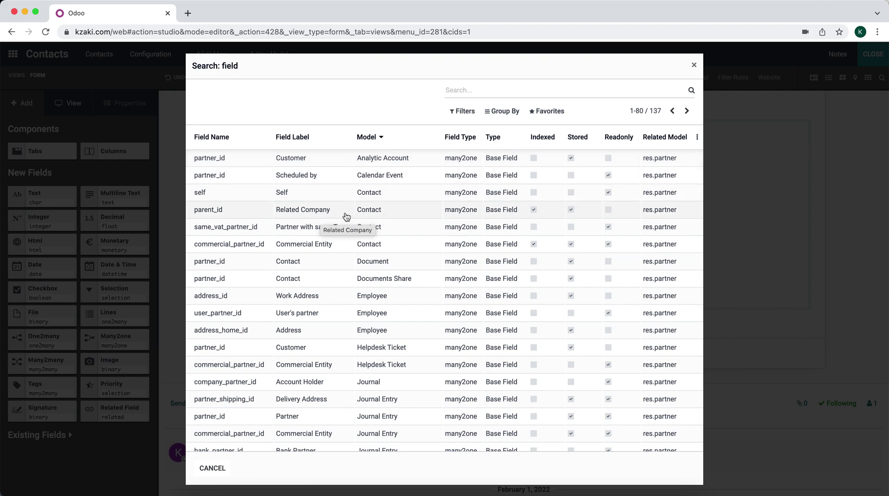
{"action": "left_click", "coordinate": [382, 212]}
{"action": "left_click", "coordinate": [396, 153]}
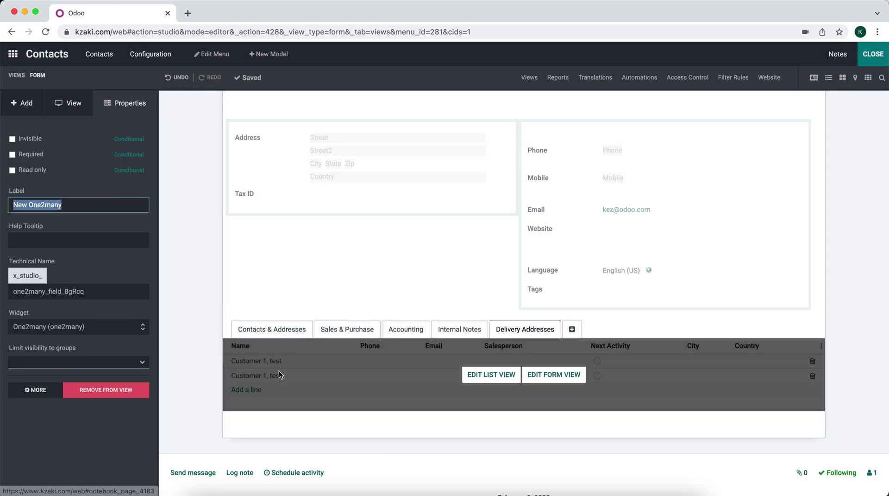
{"action": "left_click", "coordinate": [277, 329]}
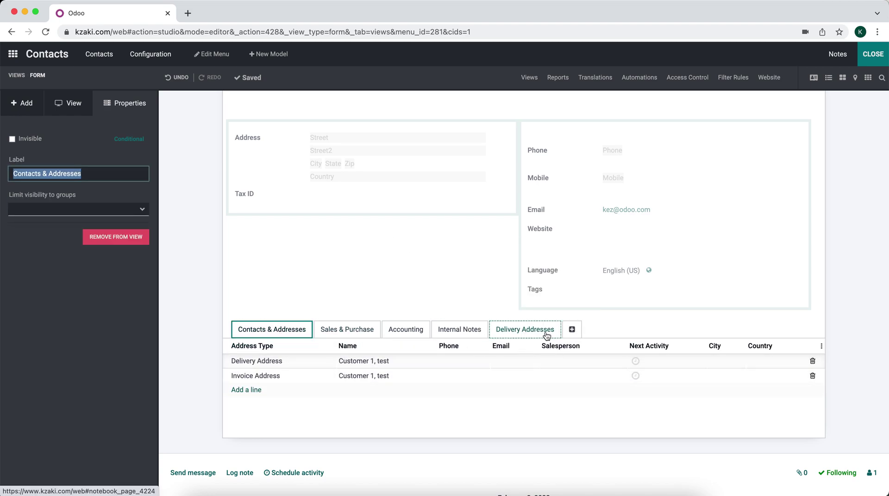
{"action": "left_click", "coordinate": [547, 330]}
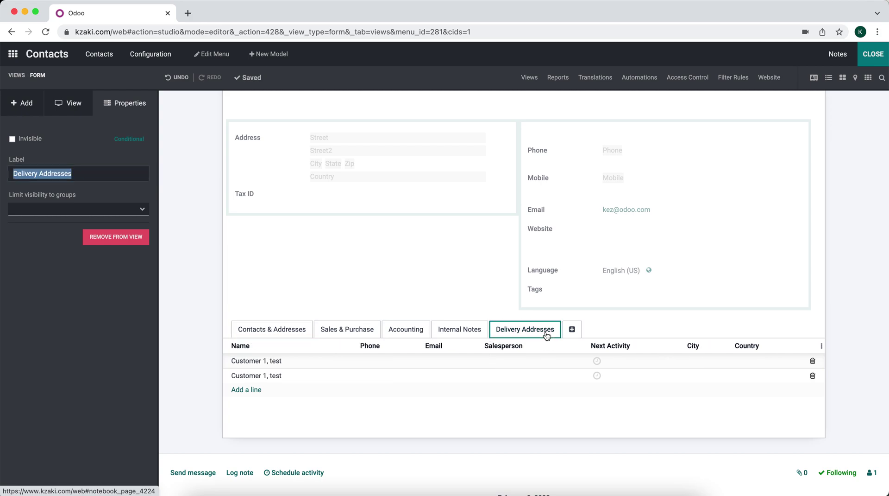
Open the new one2many field's technical settings for editing: relation parent_id, empty domain.
{"action": "left_click", "coordinate": [416, 365]}
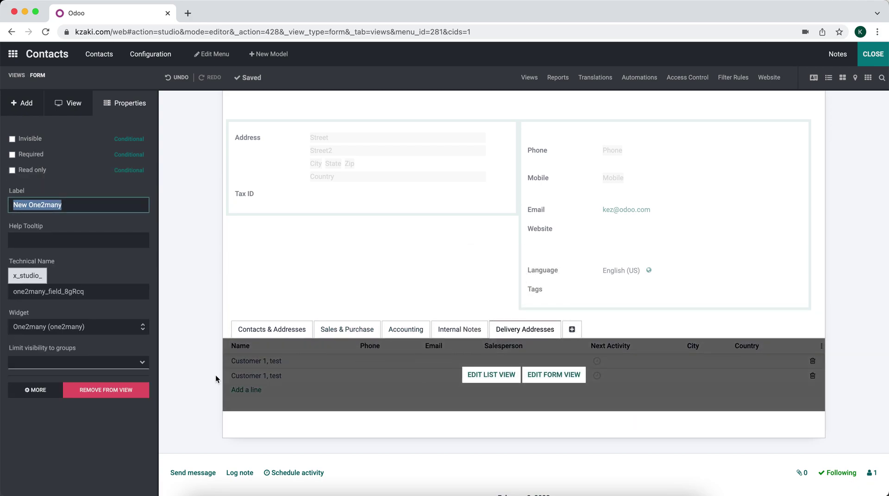
{"action": "left_click", "coordinate": [35, 389]}
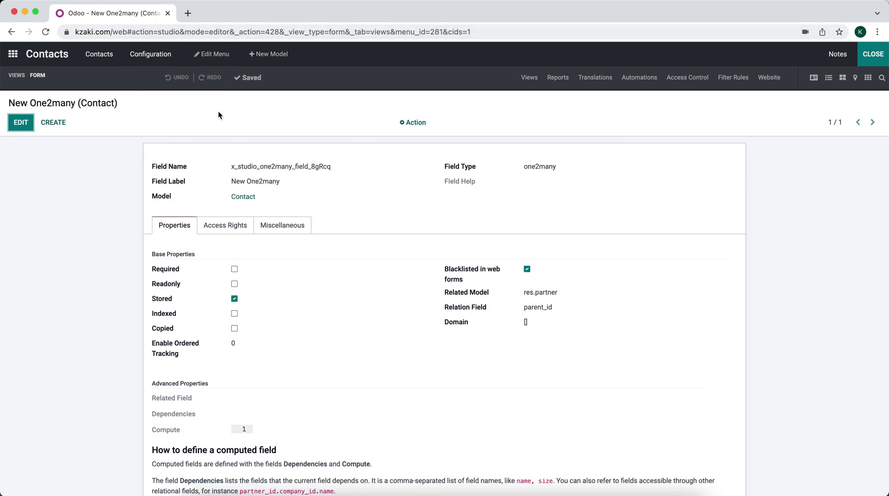
{"action": "left_click", "coordinate": [21, 122]}
Set the one2many field's domain to [('type','=','delivery')] and save the field.
{"action": "left_click", "coordinate": [551, 327]}
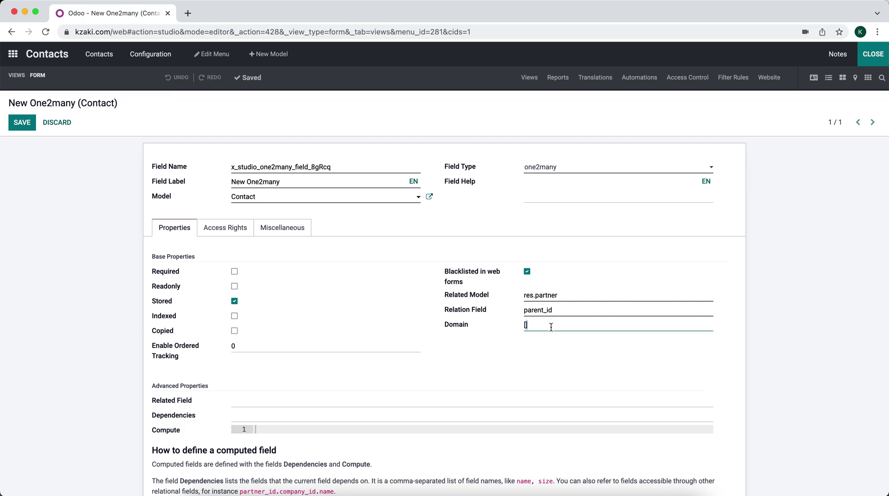
{"action": "scroll", "coordinate": [568, 332], "scroll_direction": "up", "scroll_amount": 5}
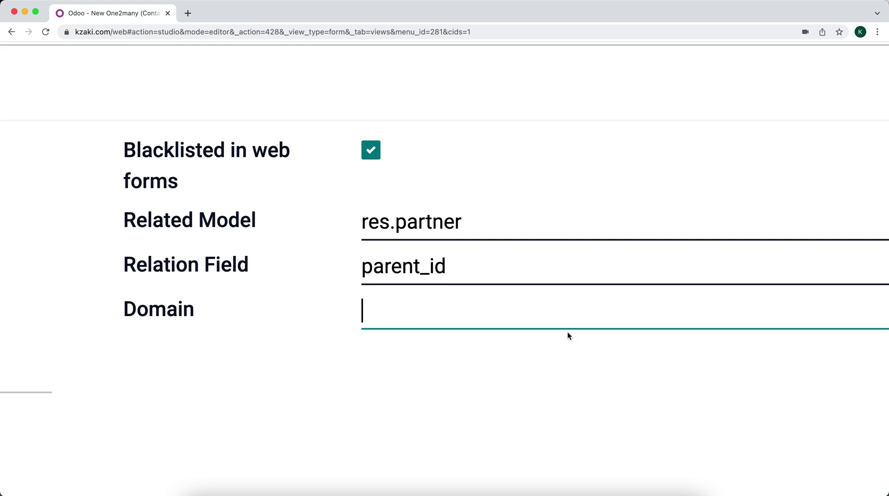
{"action": "type", "text": "[]"}
{"action": "key", "text": "Left"}
{"action": "type", "text": "()"}
{"action": "key", "text": "Left"}
{"action": "type", "text": "'type'"}
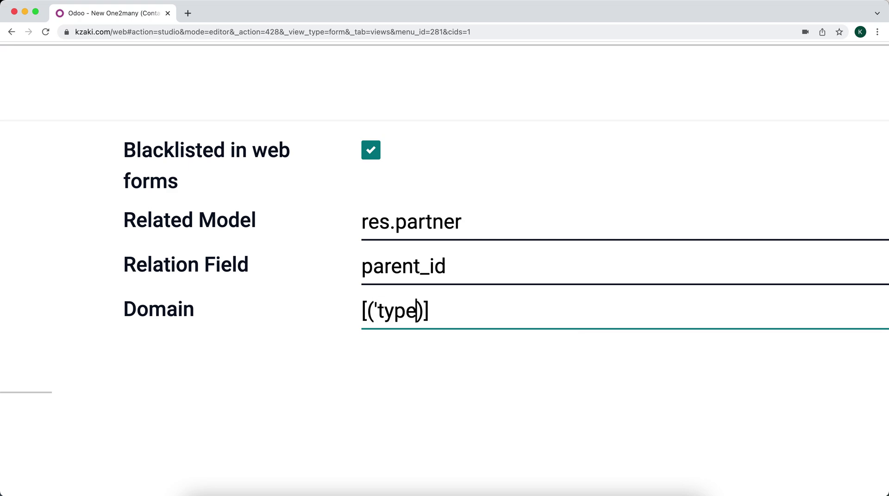
{"action": "type", "text": ",'='"}
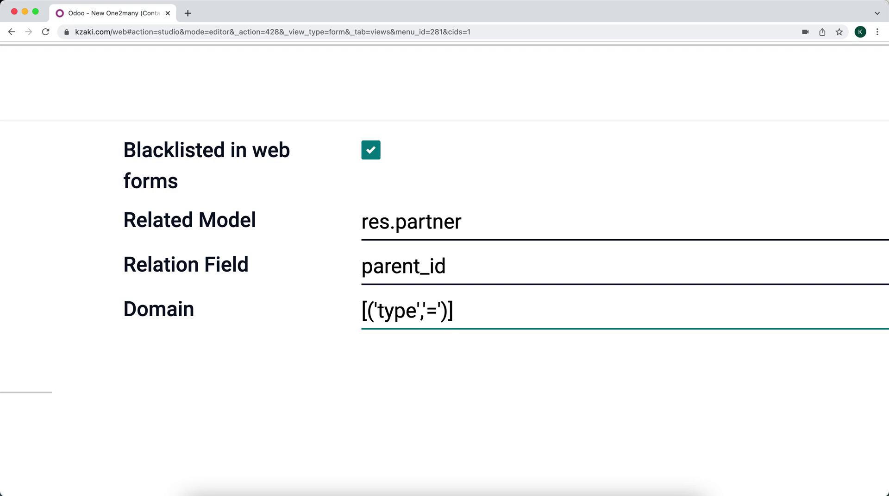
{"action": "type", "text": ",''"}
{"action": "key", "text": "Left"}
{"action": "type", "text": "deeli"}
{"action": "key", "text": "BackSpace"}
{"action": "key", "text": "BackSpace"}
{"action": "key", "text": "BackSpace"}
{"action": "type", "text": "li"}
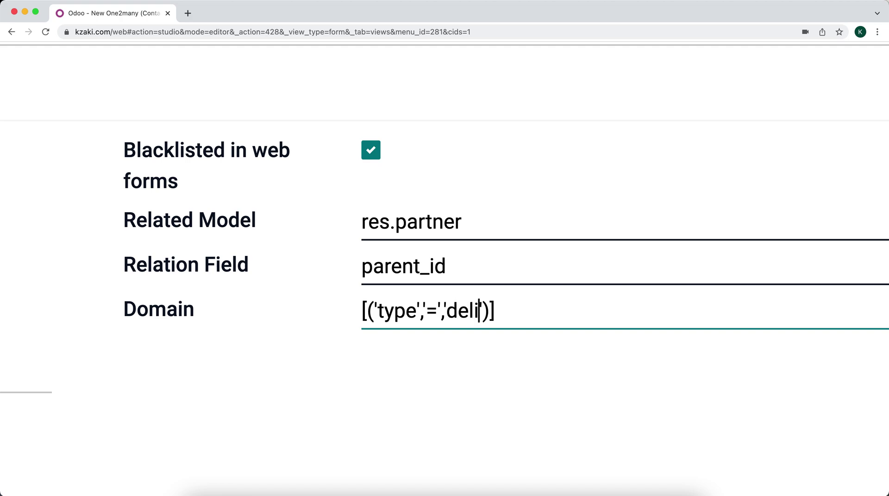
{"action": "type", "text": "very"}
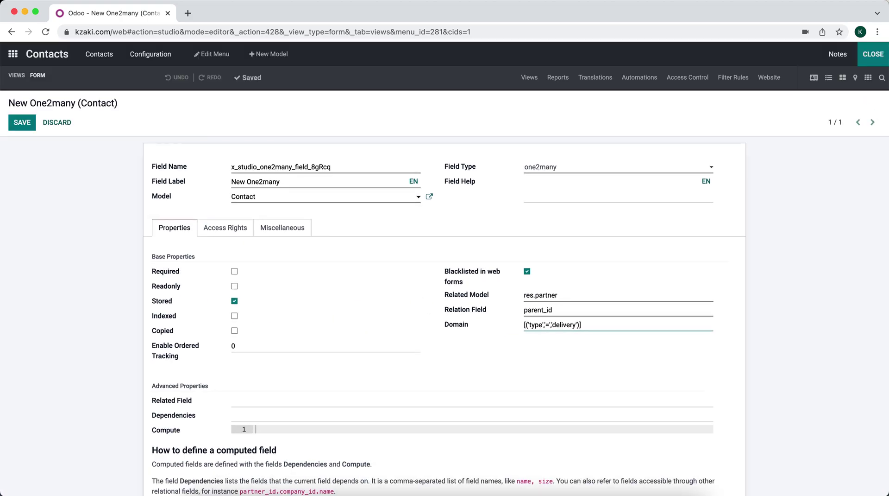
{"action": "left_click", "coordinate": [22, 121]}
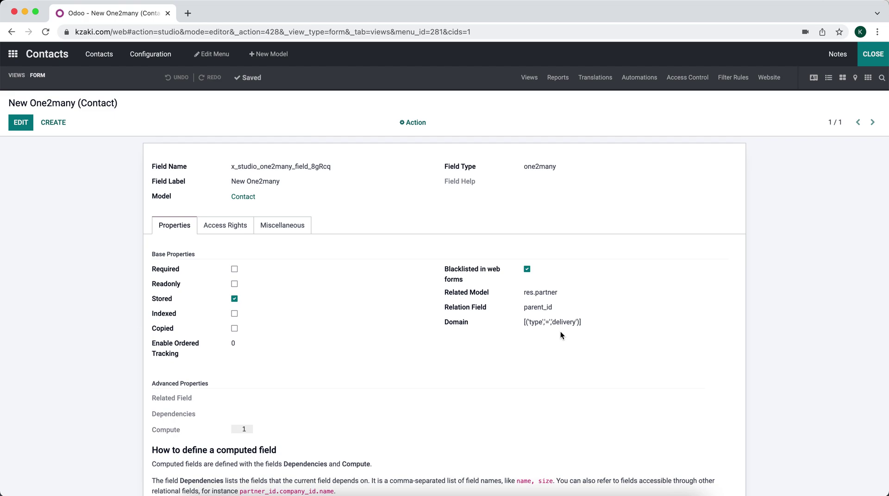
{"action": "left_click", "coordinate": [15, 76]}
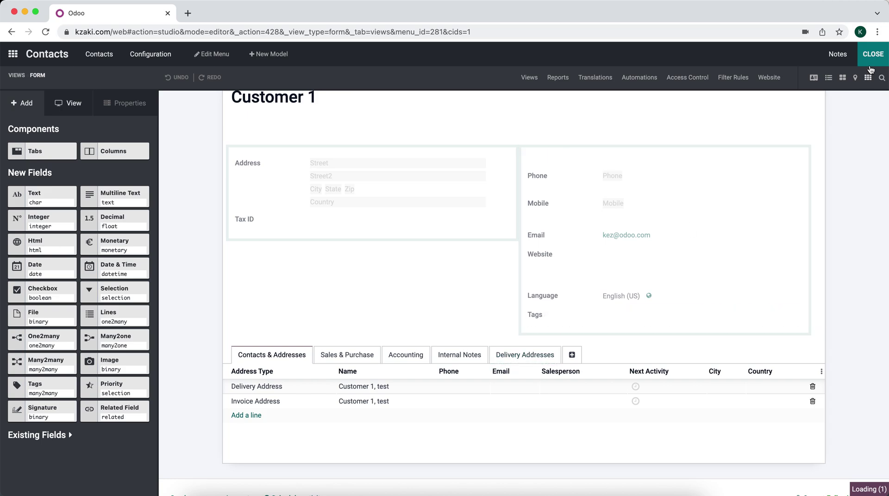
Exit Studio and compare Customer 1's Delivery Addresses tab with Contacts & Addresses.
{"action": "left_click", "coordinate": [871, 61]}
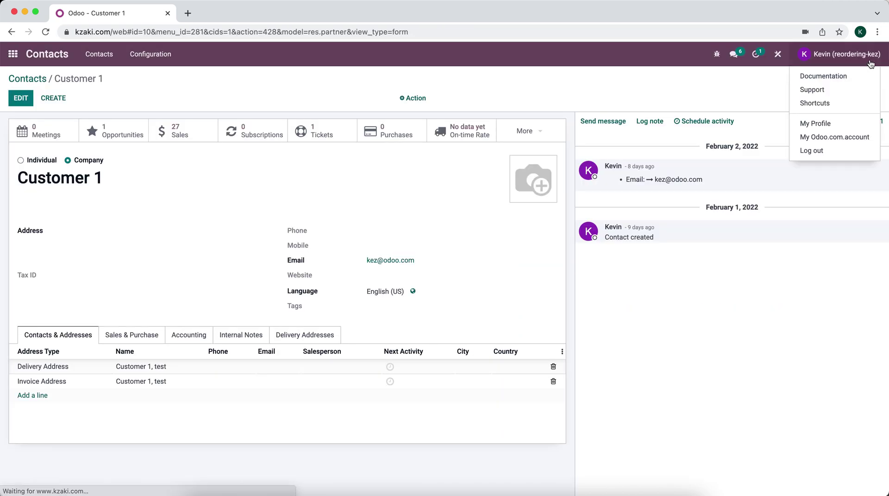
{"action": "left_click", "coordinate": [287, 335]}
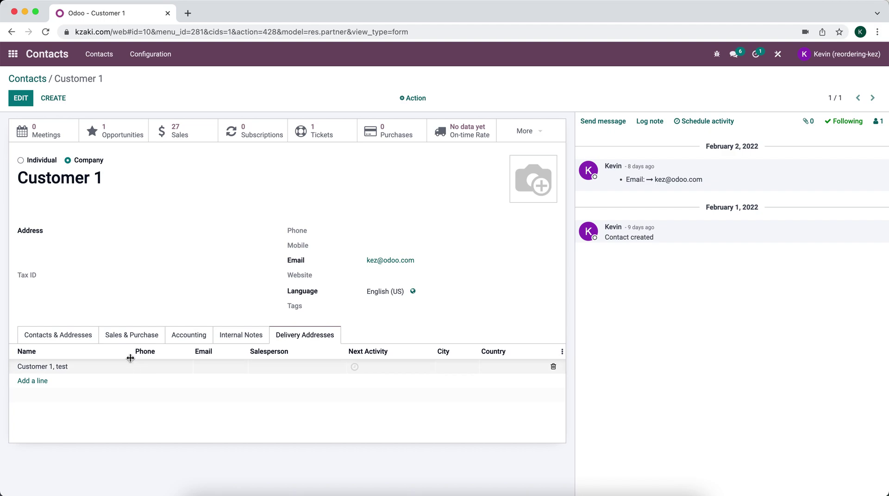
{"action": "mouse_move", "coordinate": [104, 380]}
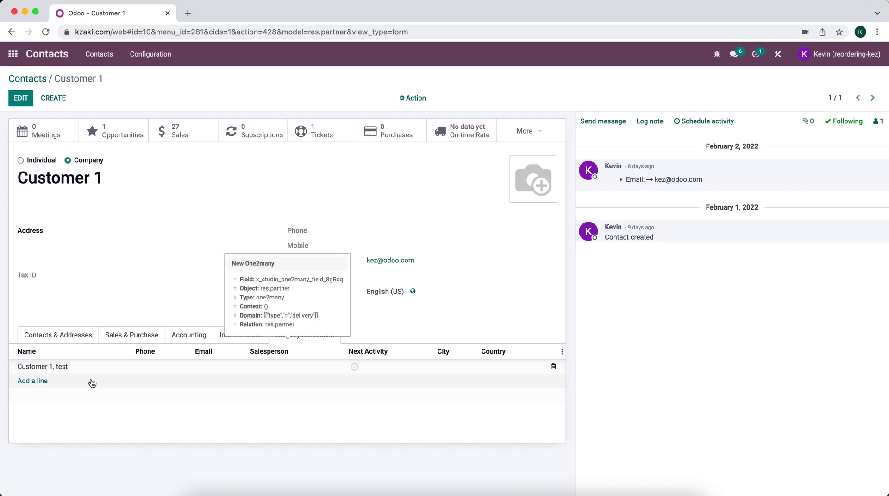
{"action": "left_click", "coordinate": [65, 336]}
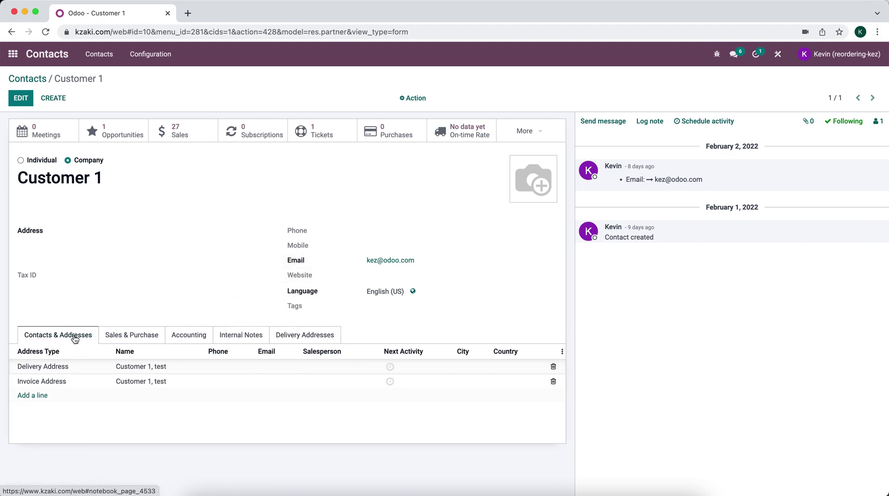
Add a Delivery Address child contact named 'New' to Customer 1.
{"action": "left_click", "coordinate": [32, 394]}
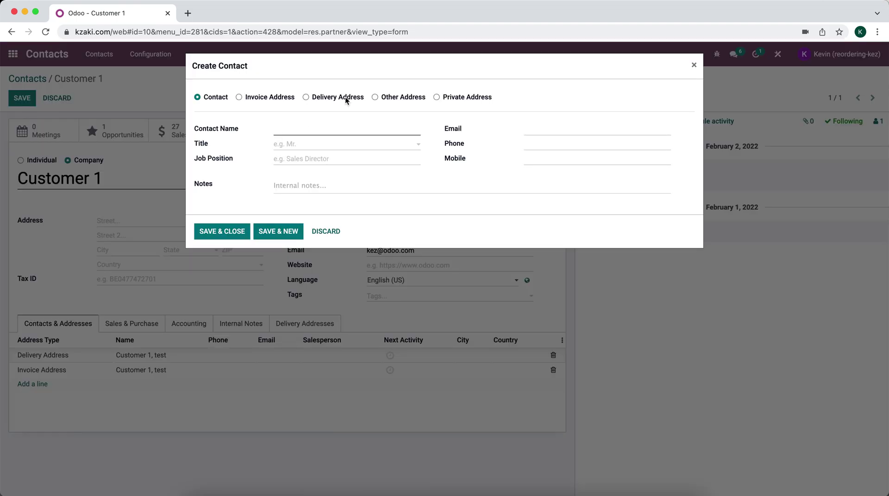
{"action": "left_click", "coordinate": [352, 97]}
{"action": "left_click", "coordinate": [334, 132]}
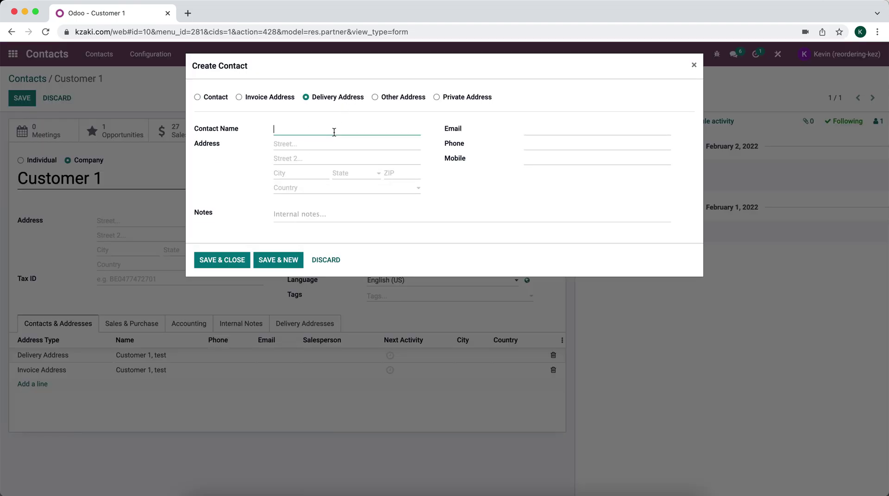
{"action": "type", "text": "New Address"}
{"action": "left_click", "coordinate": [218, 260]}
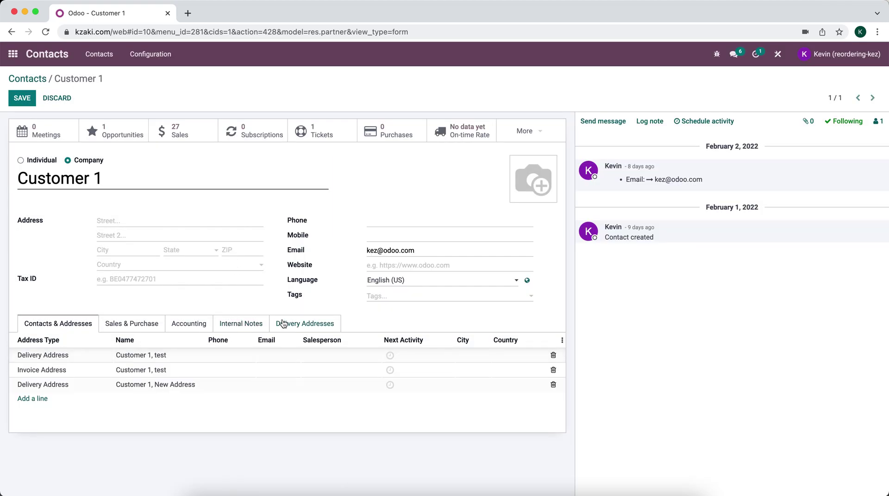
Save Customer 1 and verify the Delivery Addresses tab lists both delivery addresses.
{"action": "left_click", "coordinate": [302, 328]}
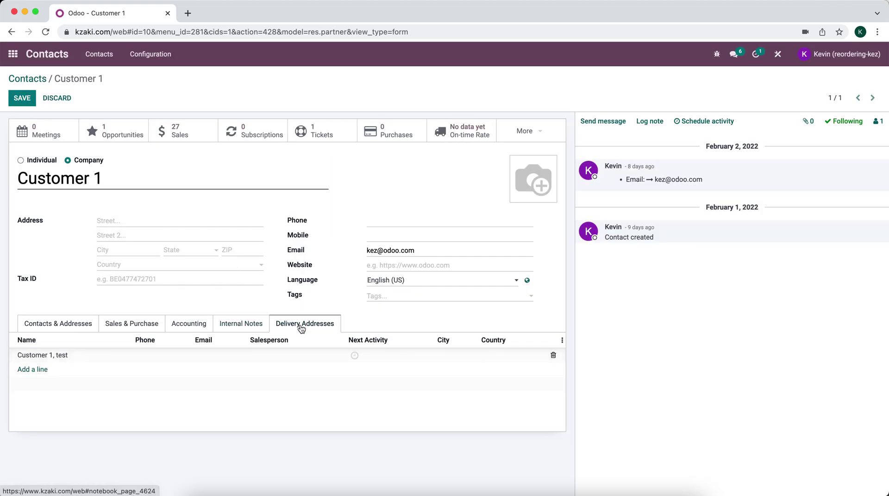
{"action": "left_click", "coordinate": [23, 98]}
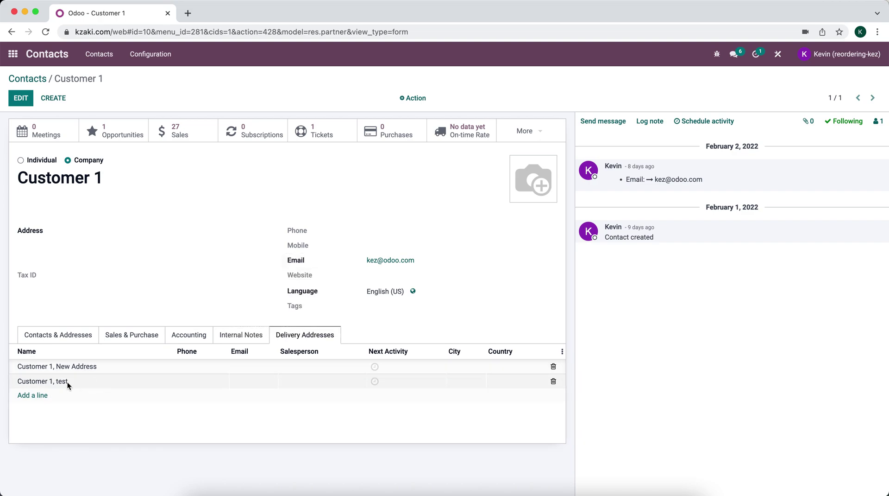
{"action": "left_click", "coordinate": [67, 342]}
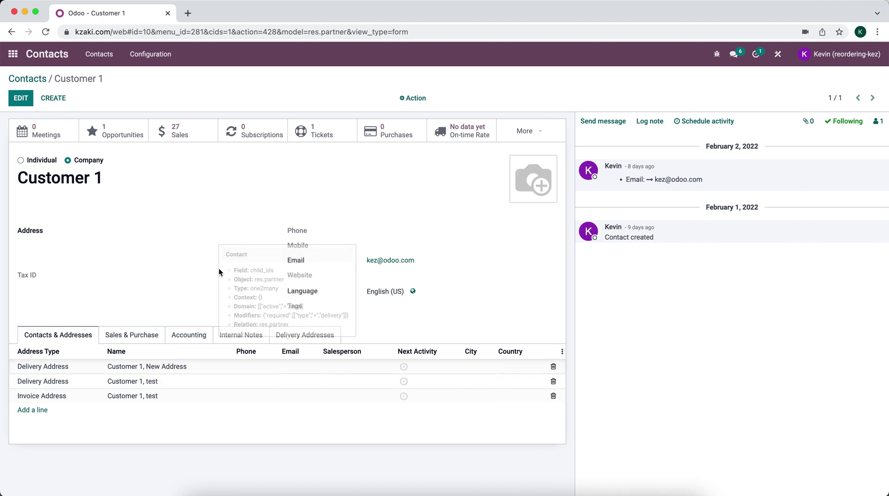
{"action": "left_click", "coordinate": [302, 336]}
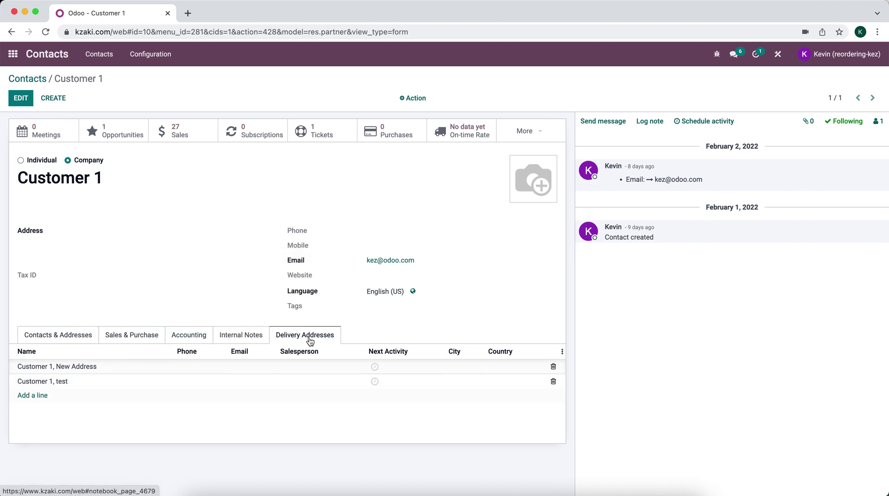